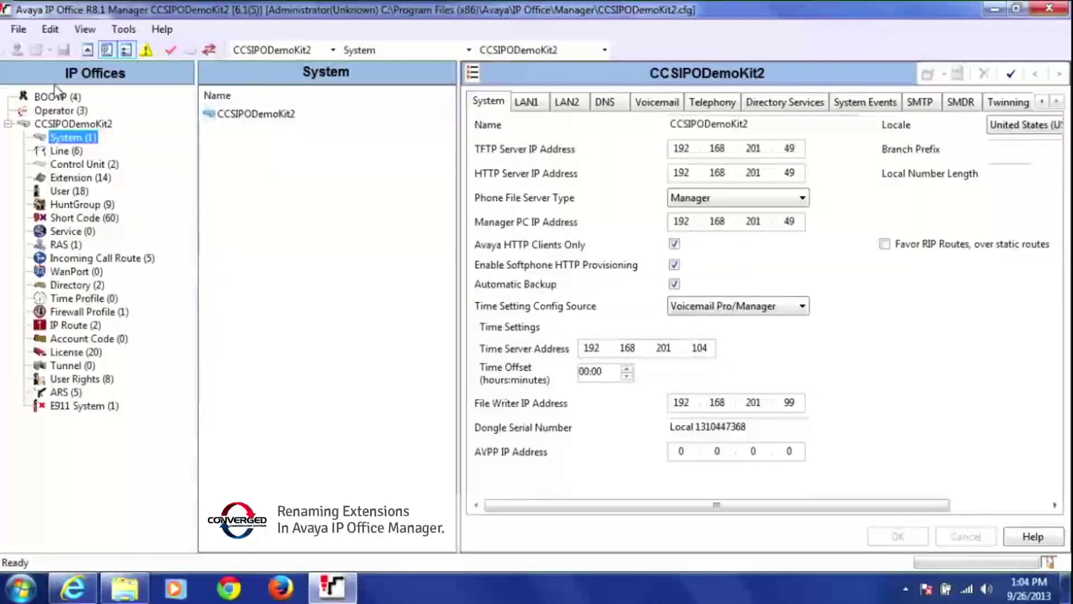
- Show the list of all 18 users from the IP Offices tree
{"action": "left_click", "coordinate": [60, 191]}
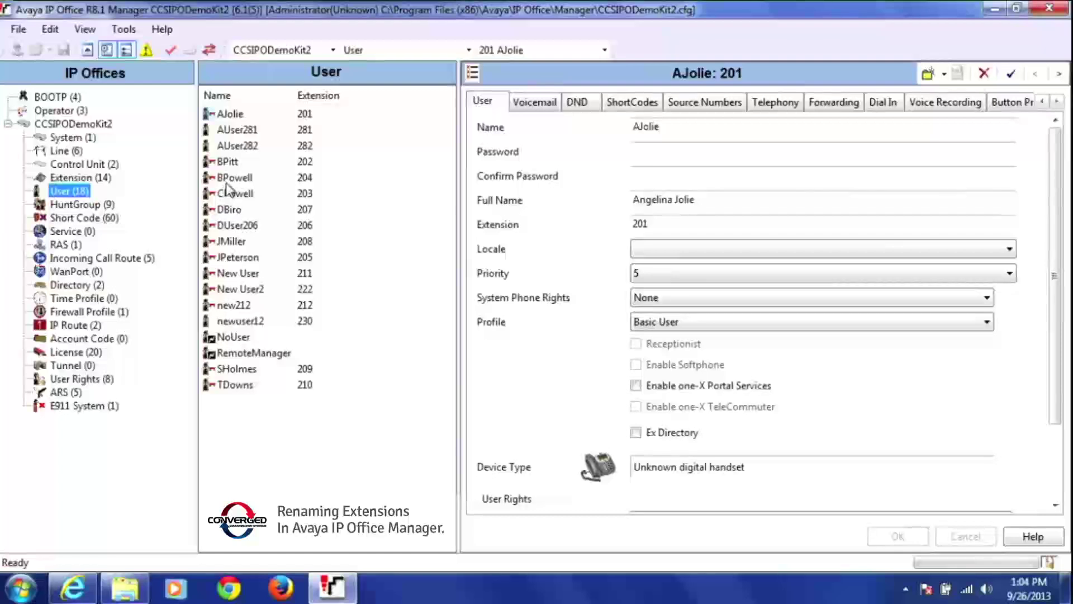
- Open the extension 204 user and replace its Name with the new user's short name
{"action": "left_click", "coordinate": [226, 178]}
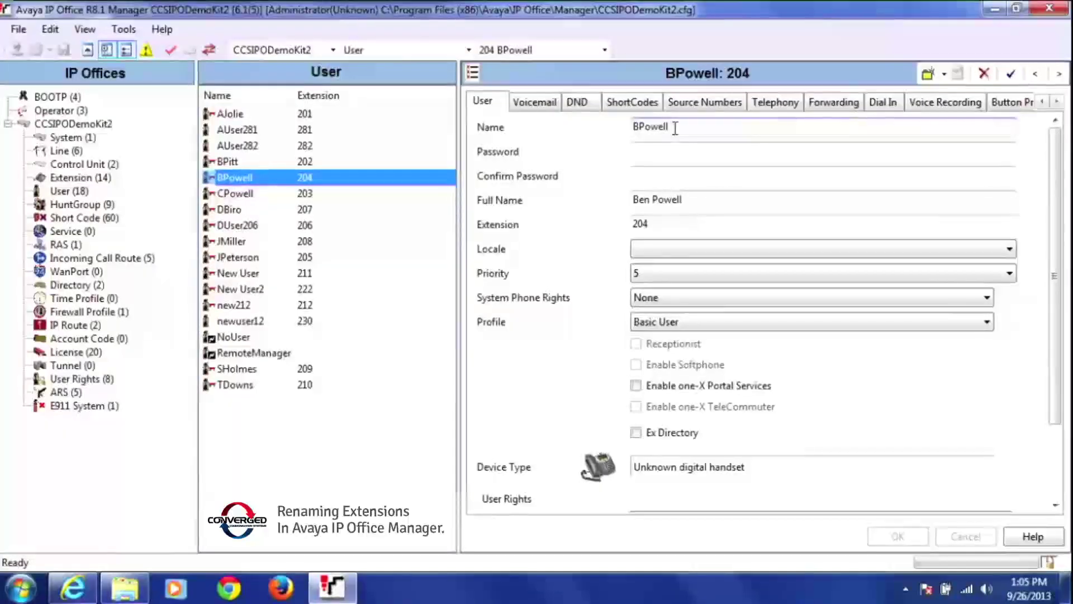
{"action": "left_click_drag", "start_coordinate": [675, 128], "coordinate": [625, 142]}
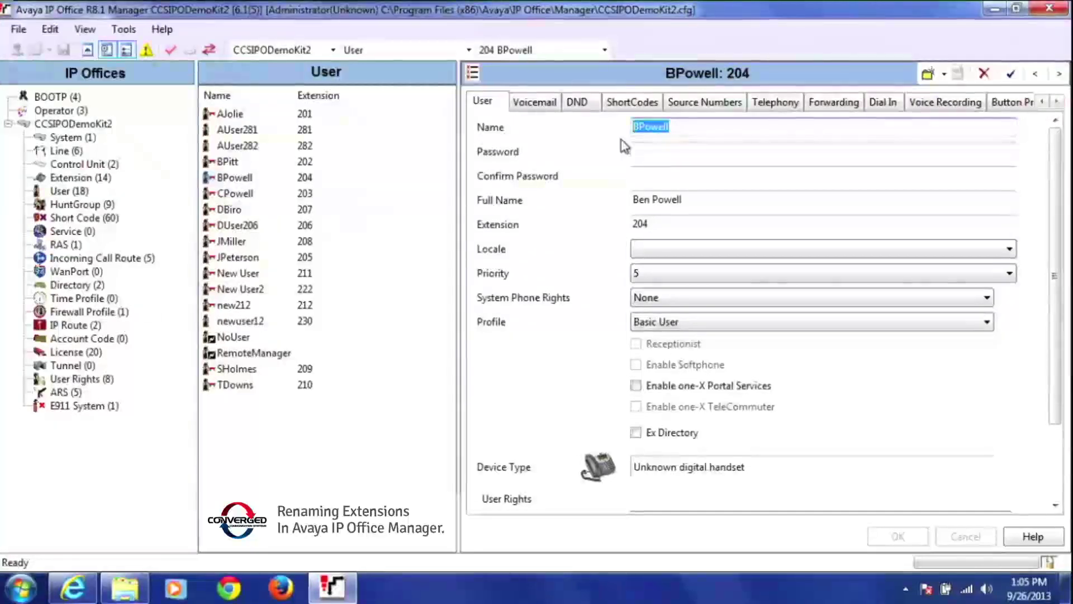
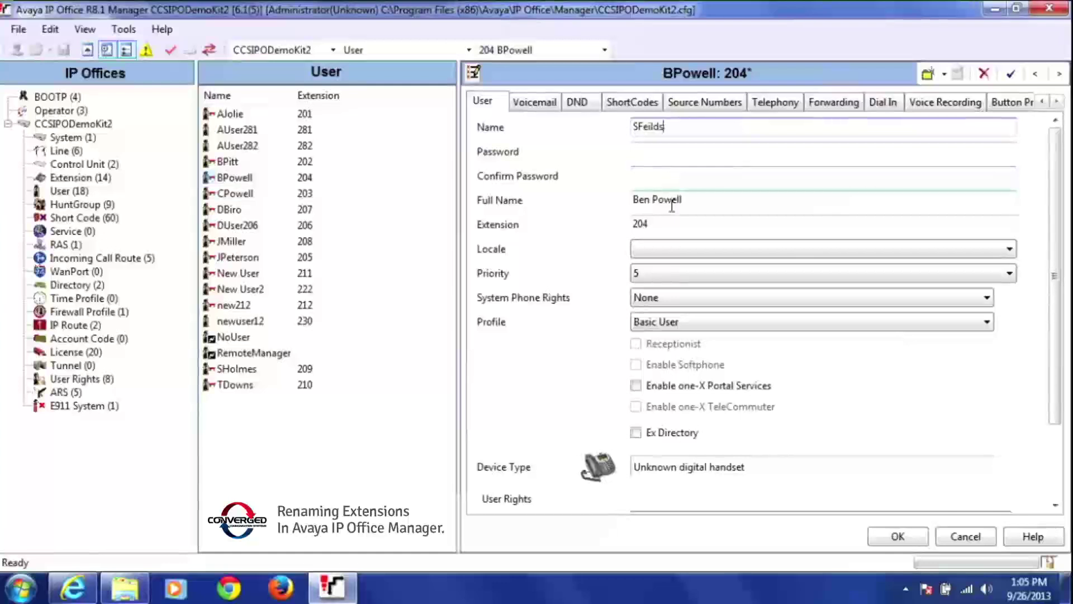
- Overwrite extension 204's Full Name with the new person's full name, then view Voicemail settings
{"action": "left_click_drag", "start_coordinate": [695, 199], "coordinate": [616, 213]}
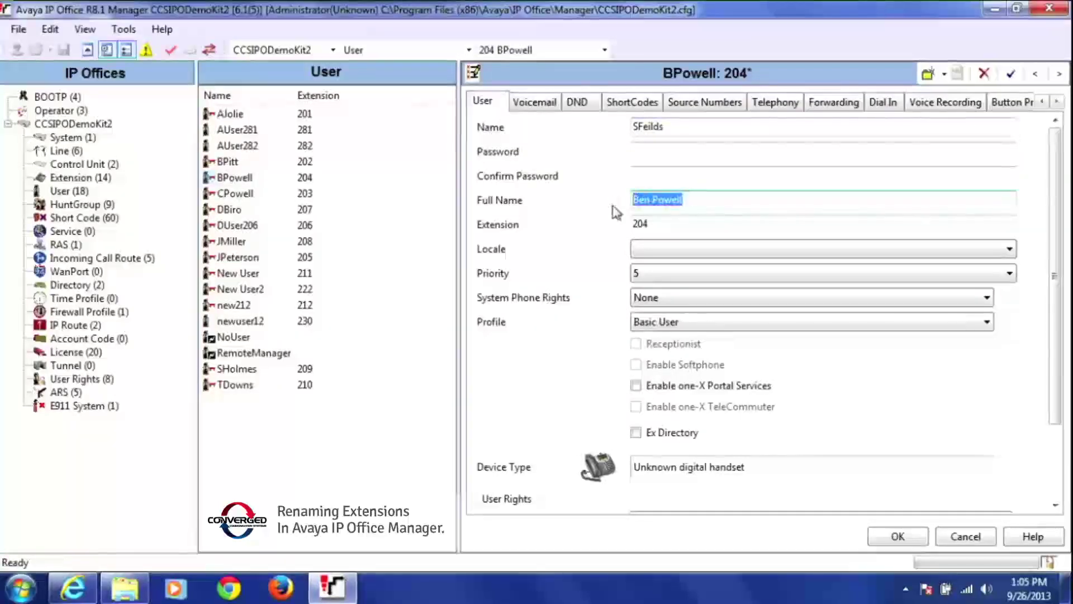
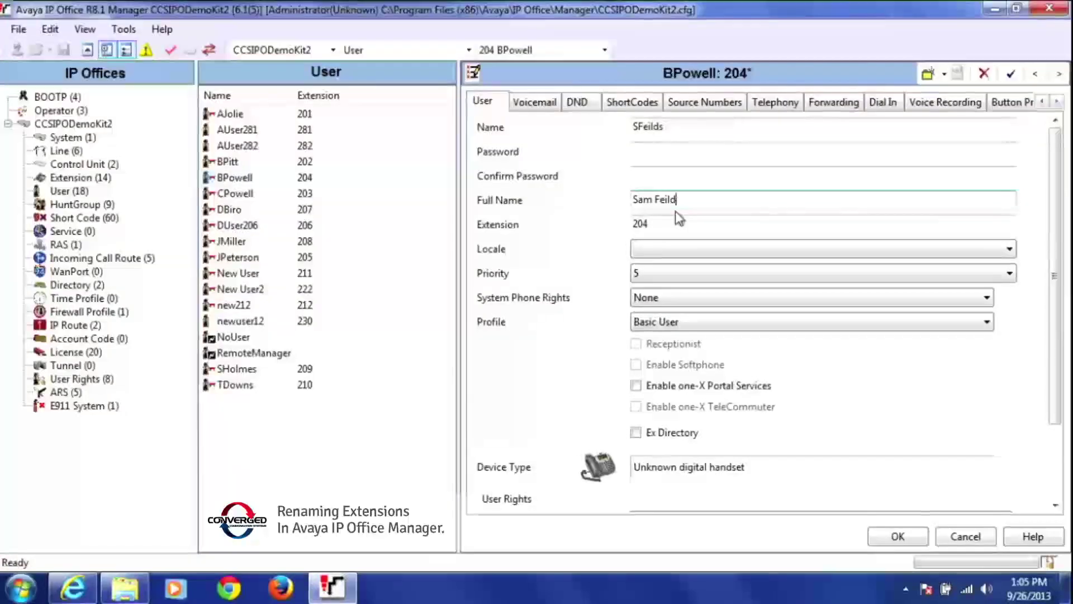
{"action": "type", "text": "Turner"}
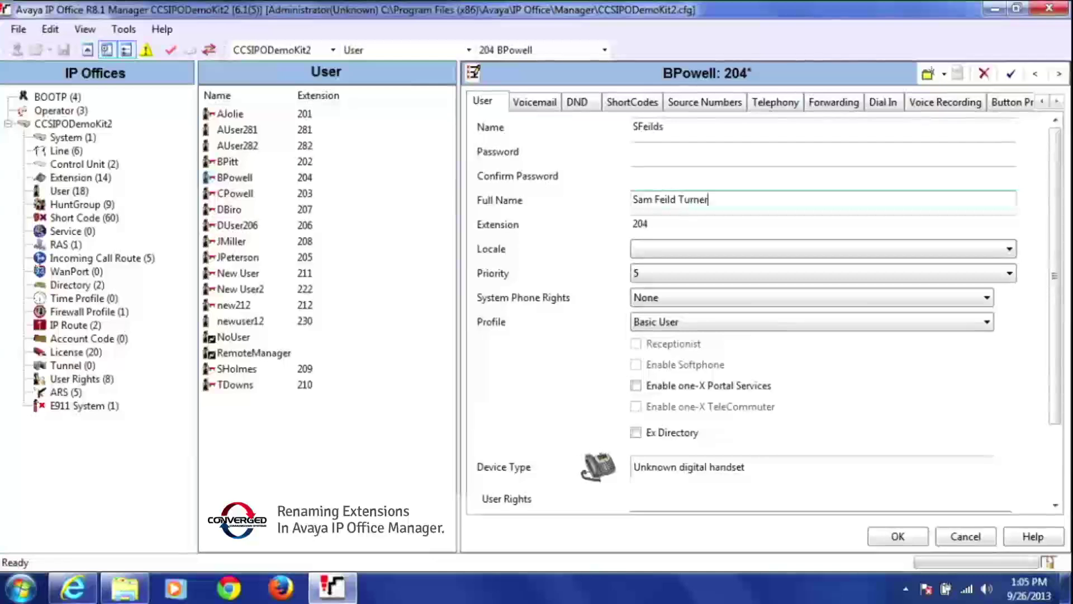
{"action": "key", "text": "BackSpace"}
{"action": "key", "text": "BackSpace"}
{"action": "key", "text": "BackSpace"}
{"action": "key", "text": "BackSpace"}
{"action": "key", "text": "BackSpace"}
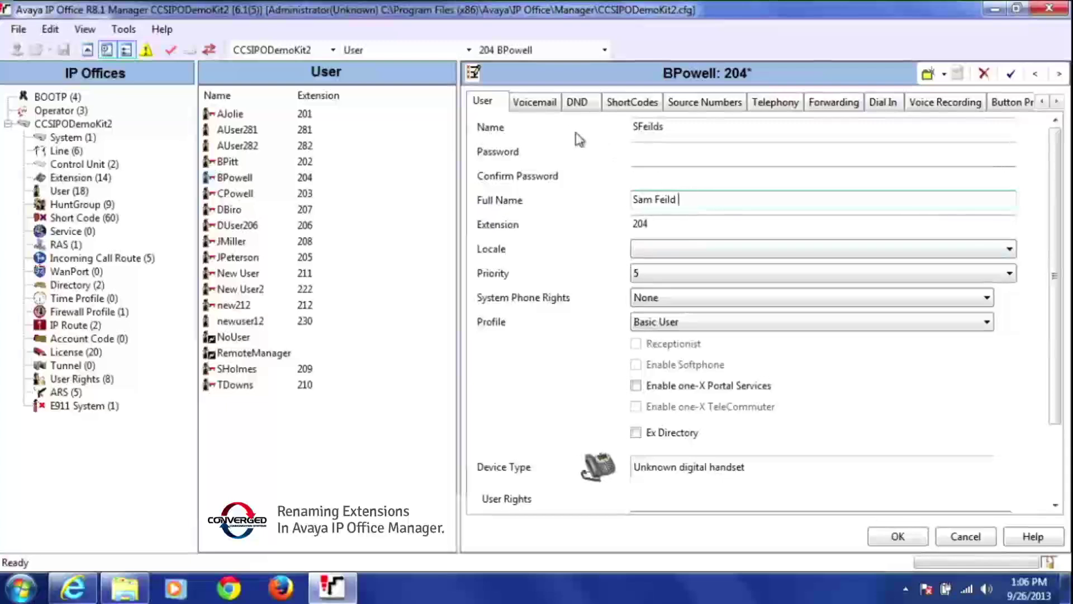
{"action": "left_click", "coordinate": [542, 106]}
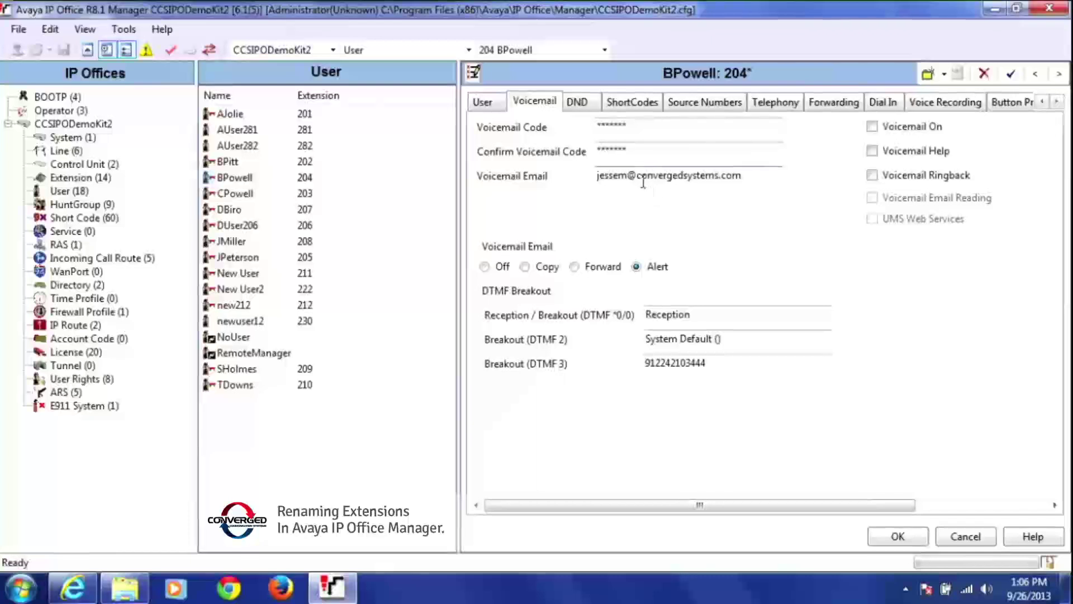
- Enter a new voicemail code for extension 204 and confirm it
{"action": "left_click", "coordinate": [632, 125]}
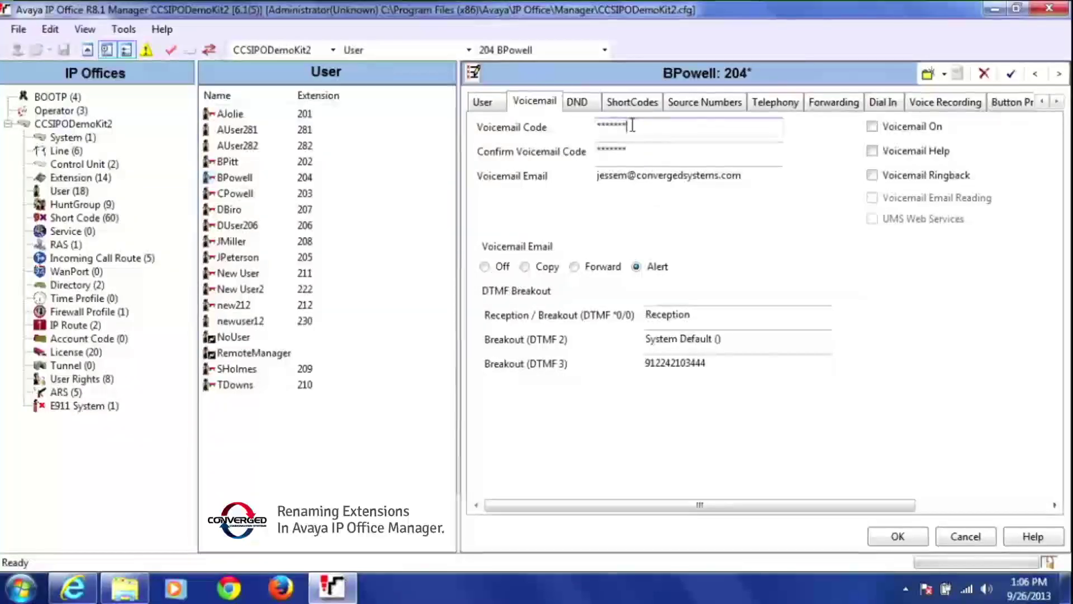
{"action": "left_click_drag", "start_coordinate": [632, 125], "coordinate": [595, 127]}
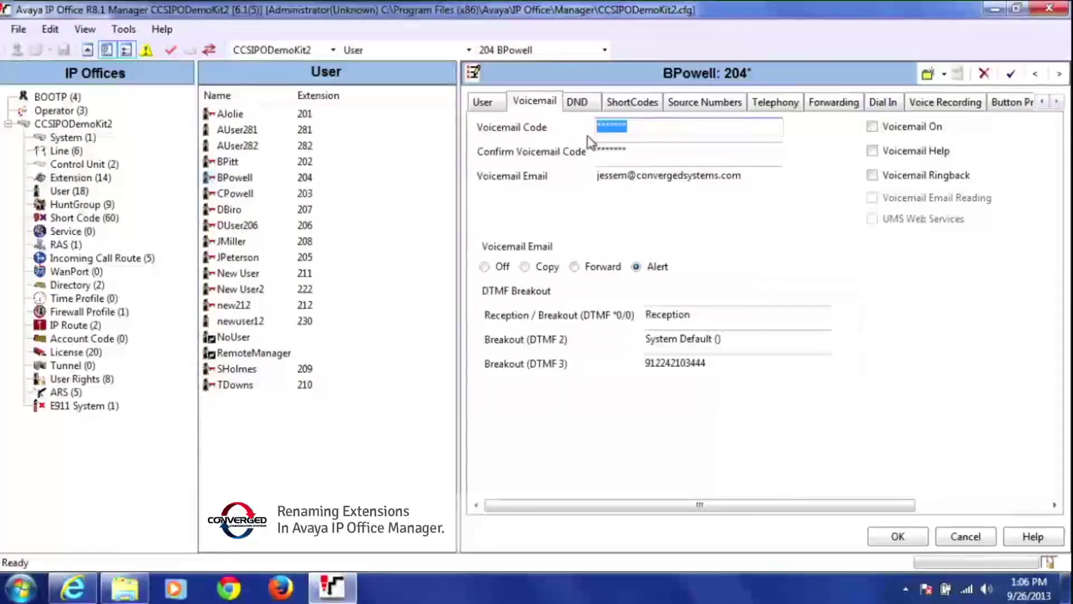
{"action": "type", "text": "123456"}
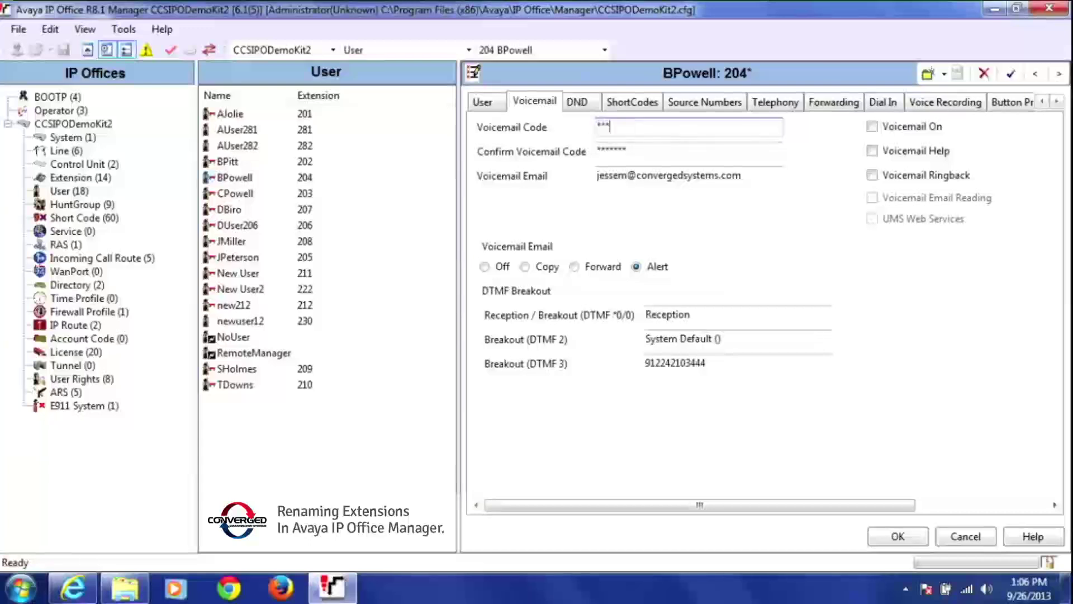
{"action": "type", "text": "7"}
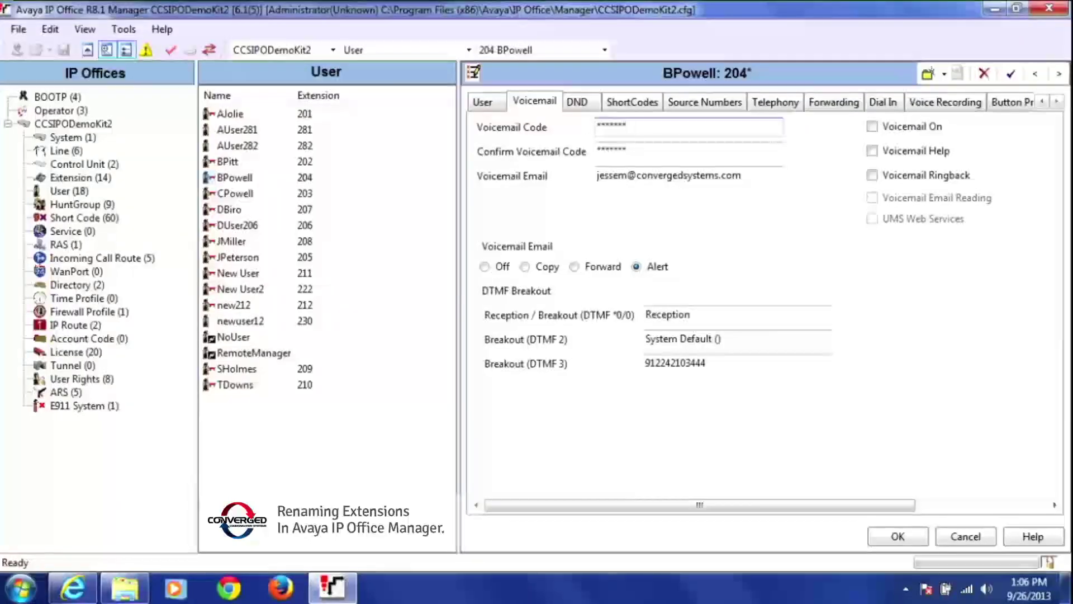
{"action": "key", "text": "Tab"}
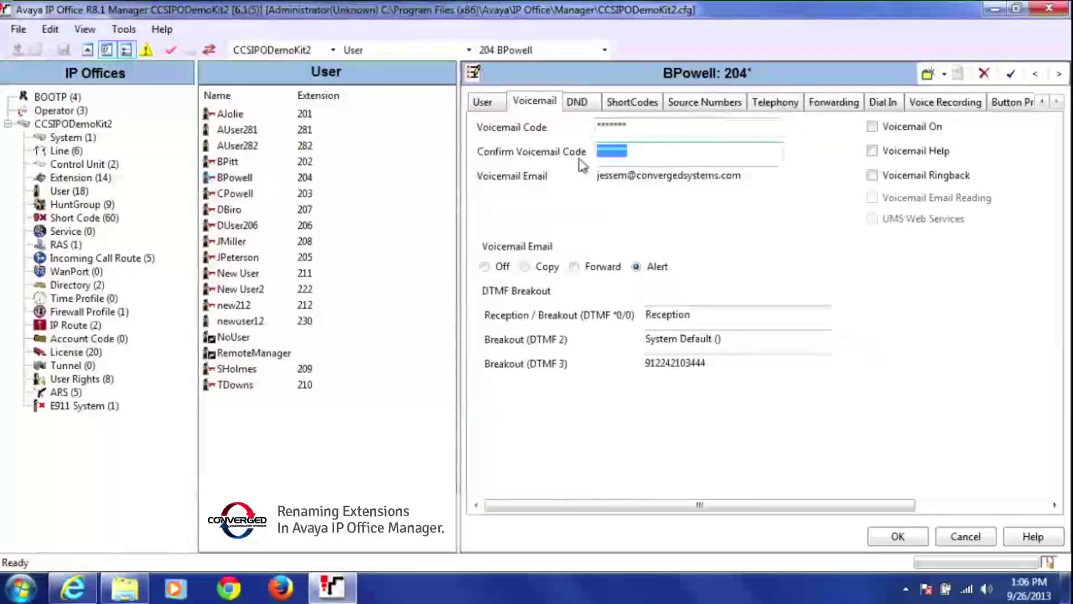
{"action": "type", "text": "12345"}
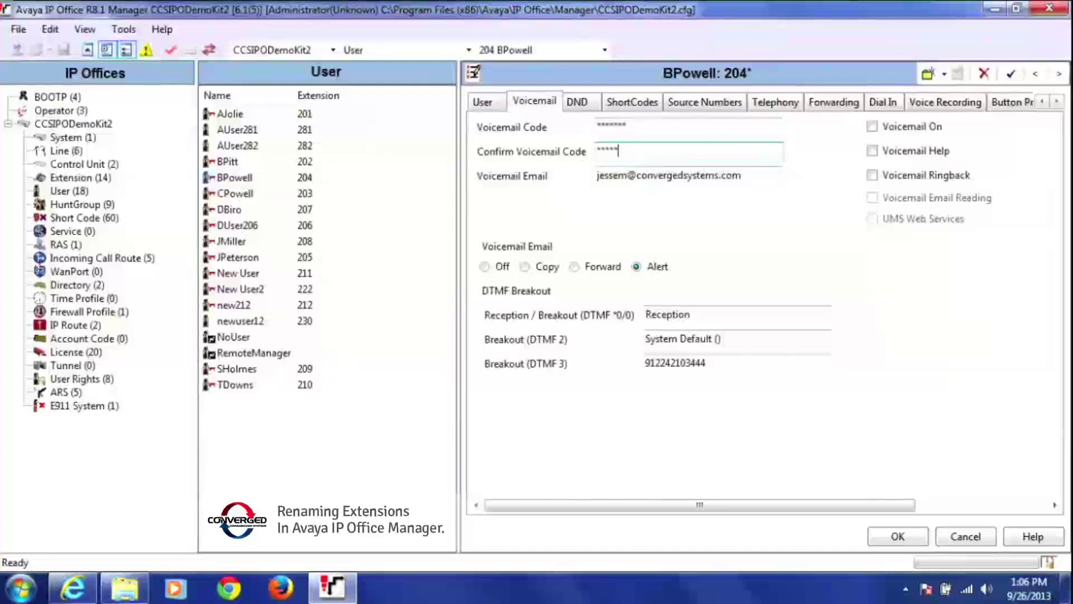
{"action": "type", "text": "67"}
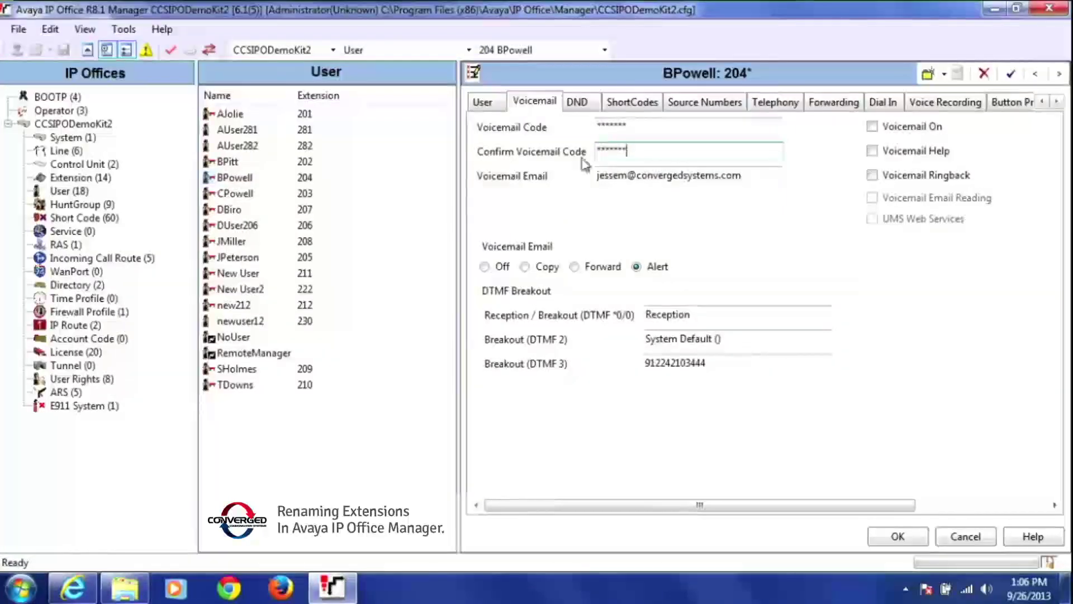
- Change the Voicemail Email's name part to the new user's address and apply with OK
{"action": "double_click", "coordinate": [625, 176]}
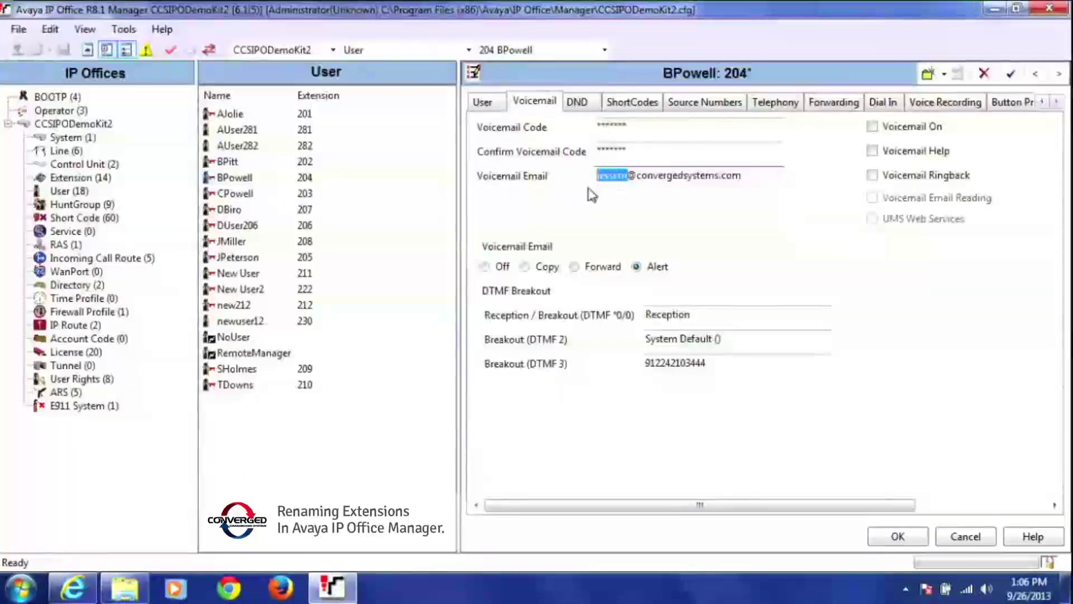
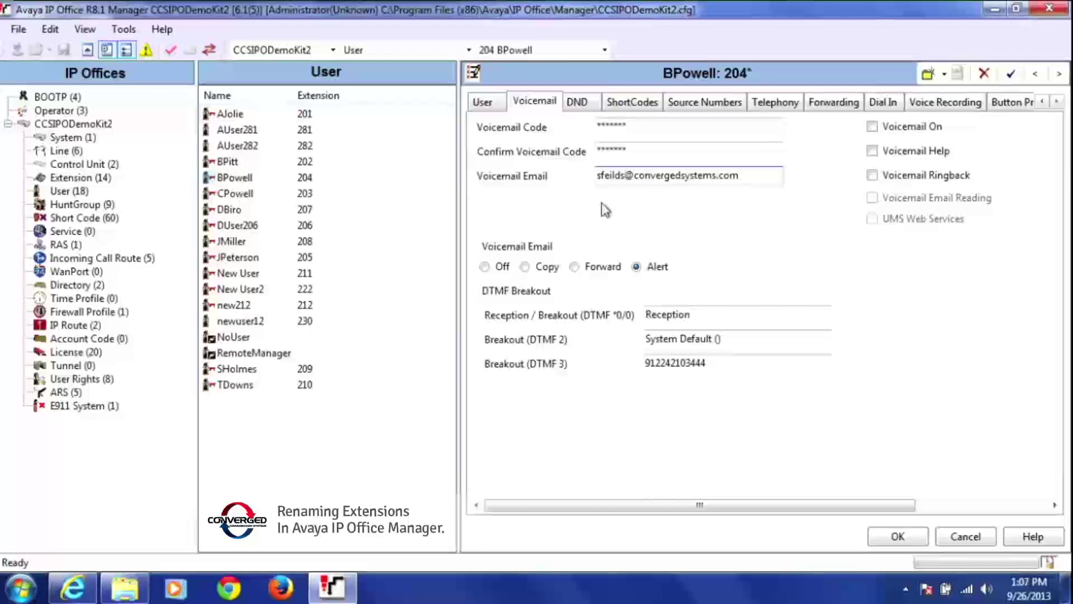
{"action": "left_click", "coordinate": [905, 537]}
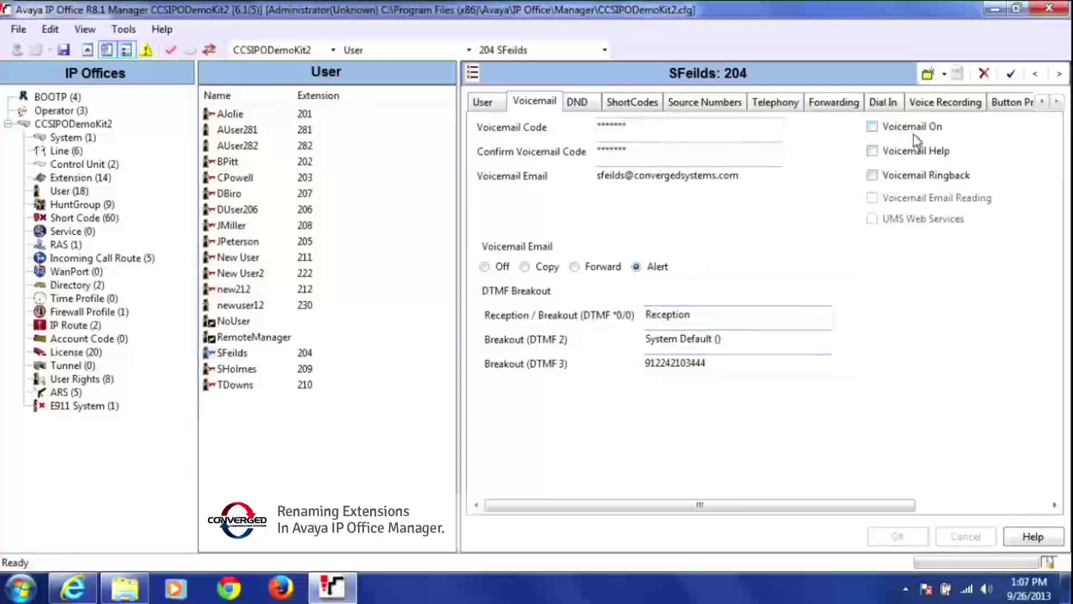
- Switch Voicemail On for extension 204 and apply the change
{"action": "left_click", "coordinate": [873, 129]}
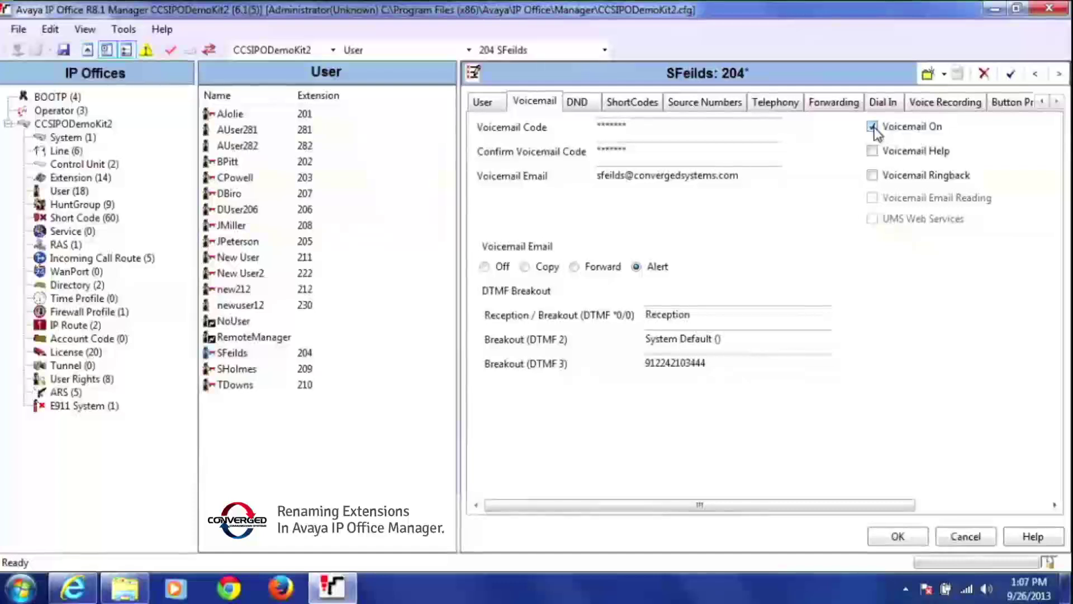
{"action": "left_click", "coordinate": [901, 539]}
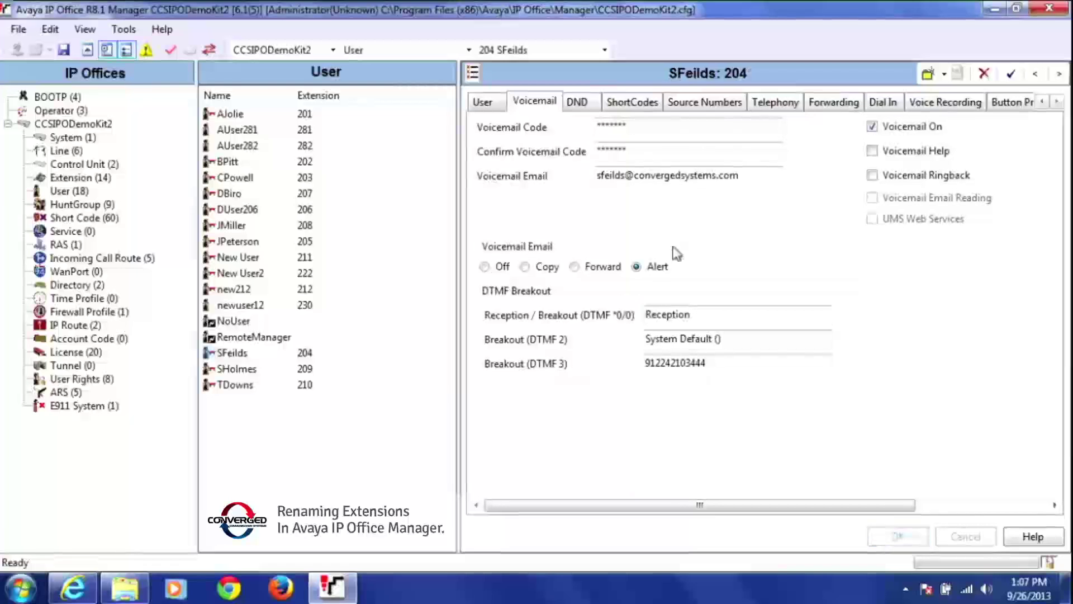
- Fix the Full Name surname by removing the trailing space and adding the missing 's'
{"action": "left_click", "coordinate": [483, 104]}
{"action": "double_click", "coordinate": [627, 128]}
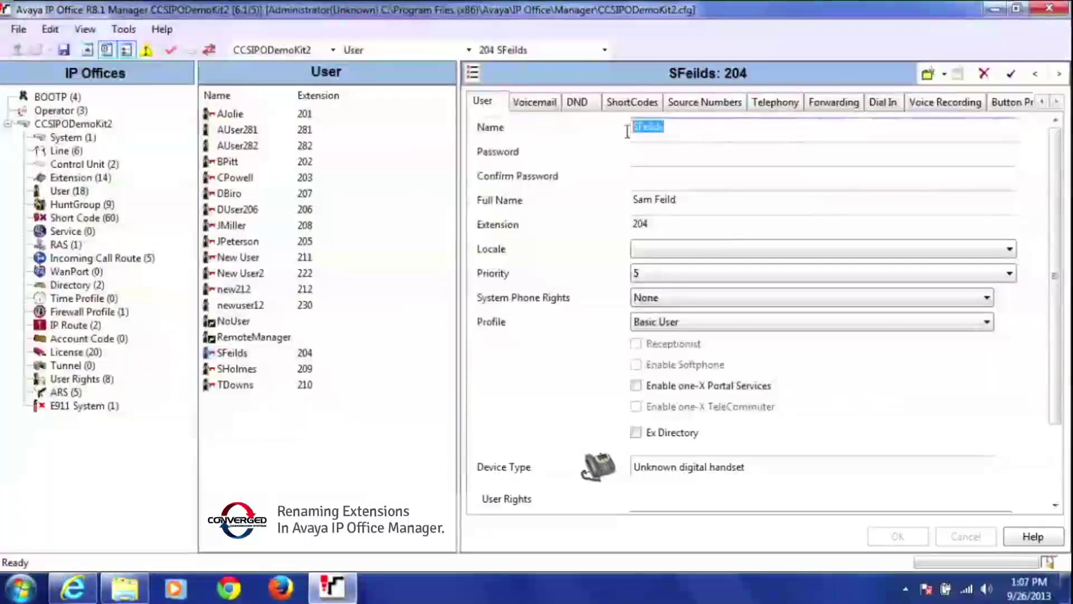
{"action": "left_click", "coordinate": [684, 202]}
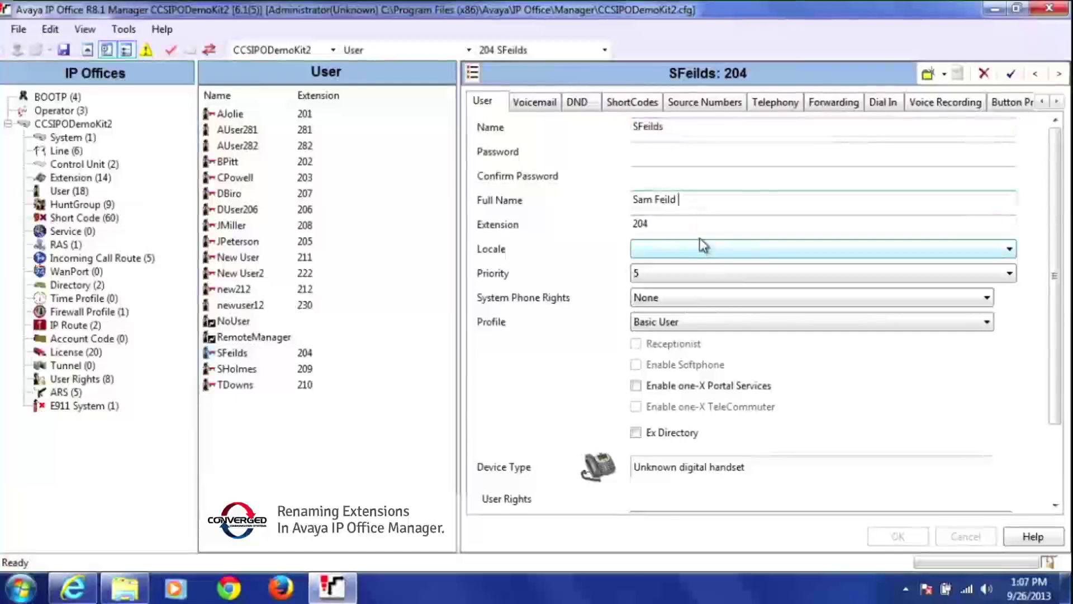
{"action": "key", "text": "BackSpace"}
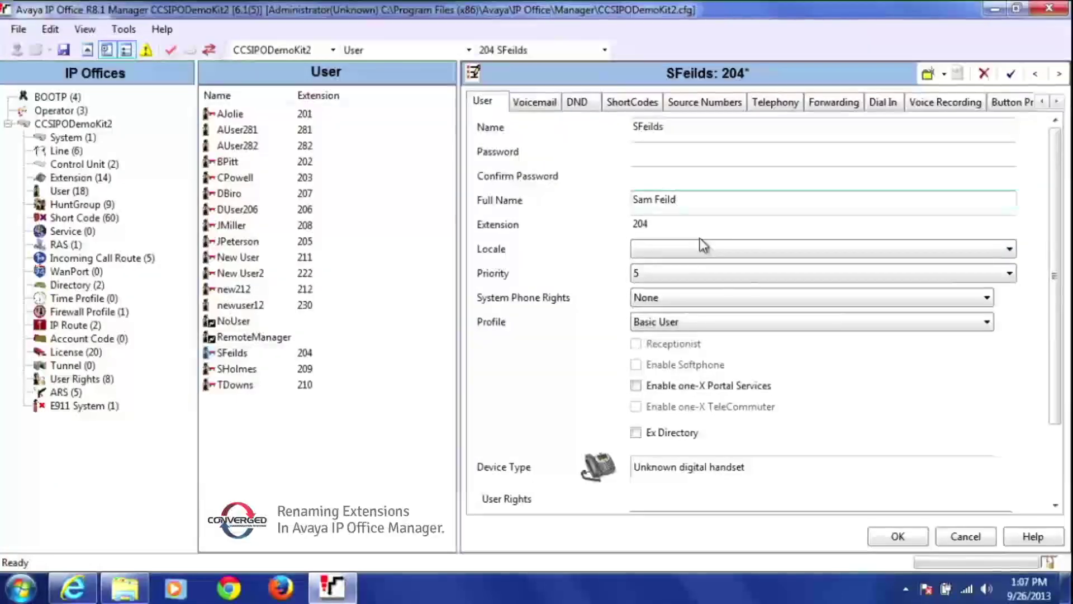
{"action": "type", "text": "s"}
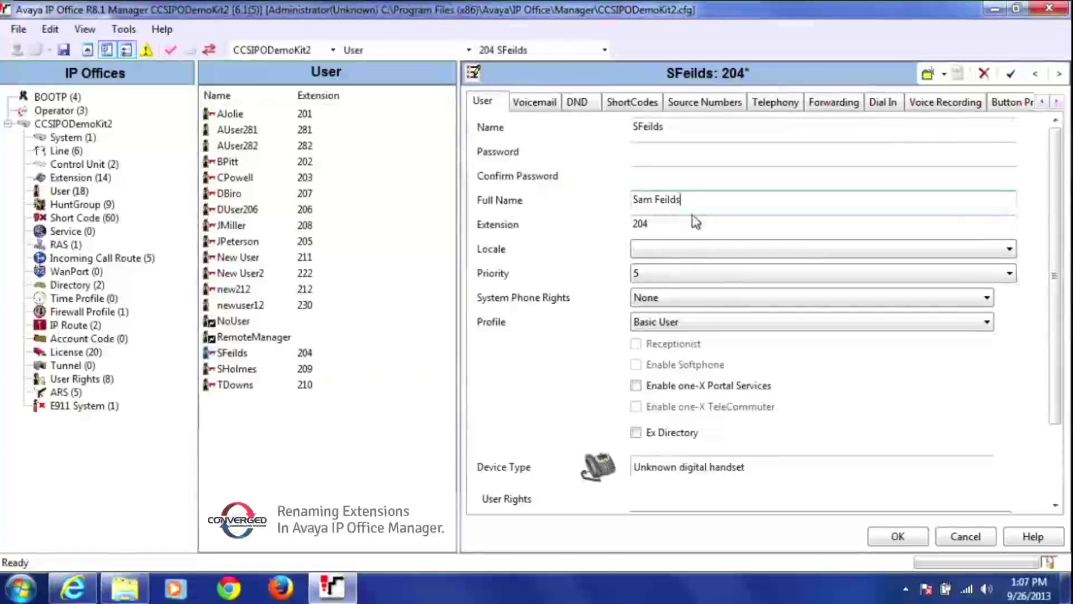
{"action": "left_click", "coordinate": [660, 230]}
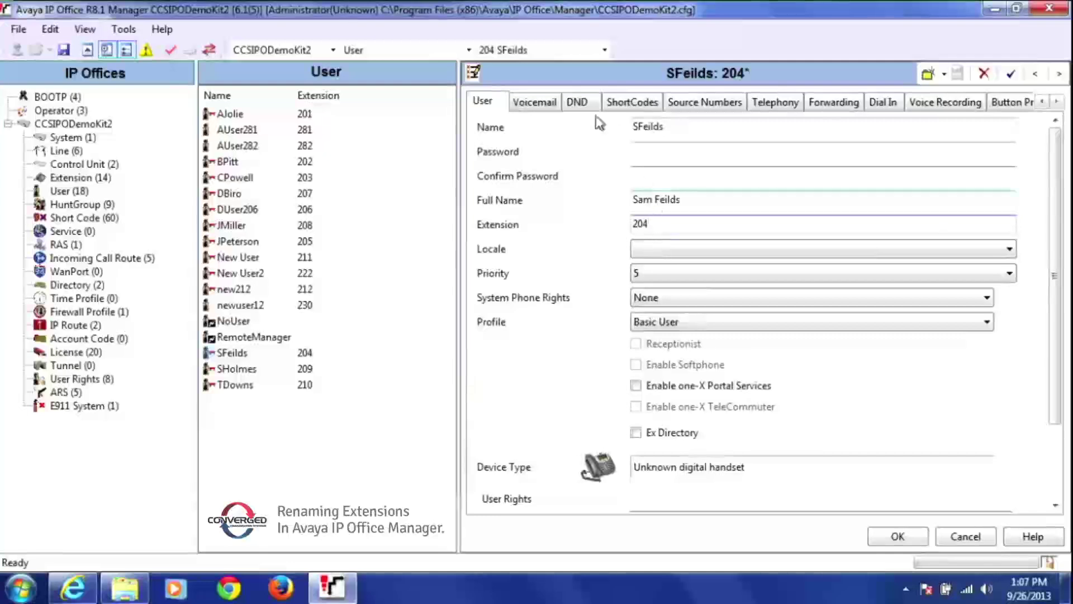
{"action": "left_click", "coordinate": [532, 105]}
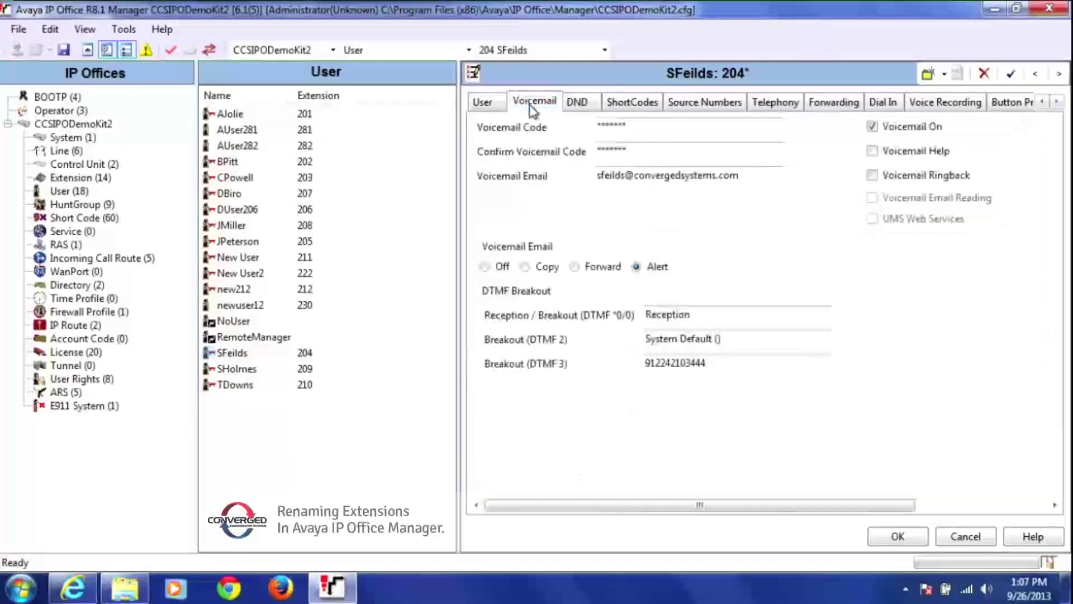
- Check the voicemail code and email values, then save extension 204's settings with OK
{"action": "left_click_drag", "start_coordinate": [645, 125], "coordinate": [587, 128]}
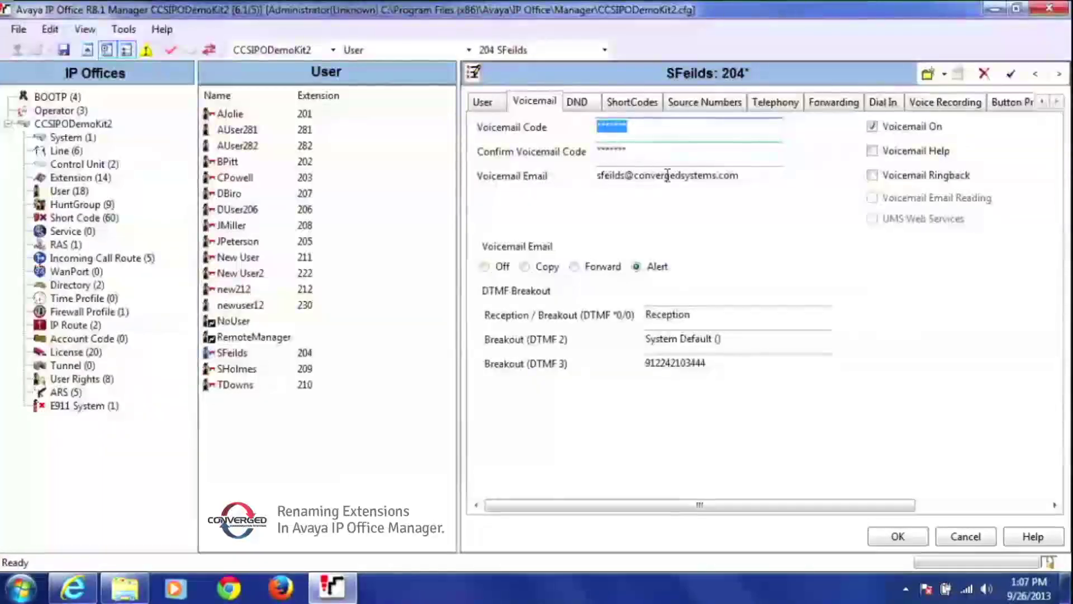
{"action": "left_click_drag", "start_coordinate": [740, 176], "coordinate": [592, 185]}
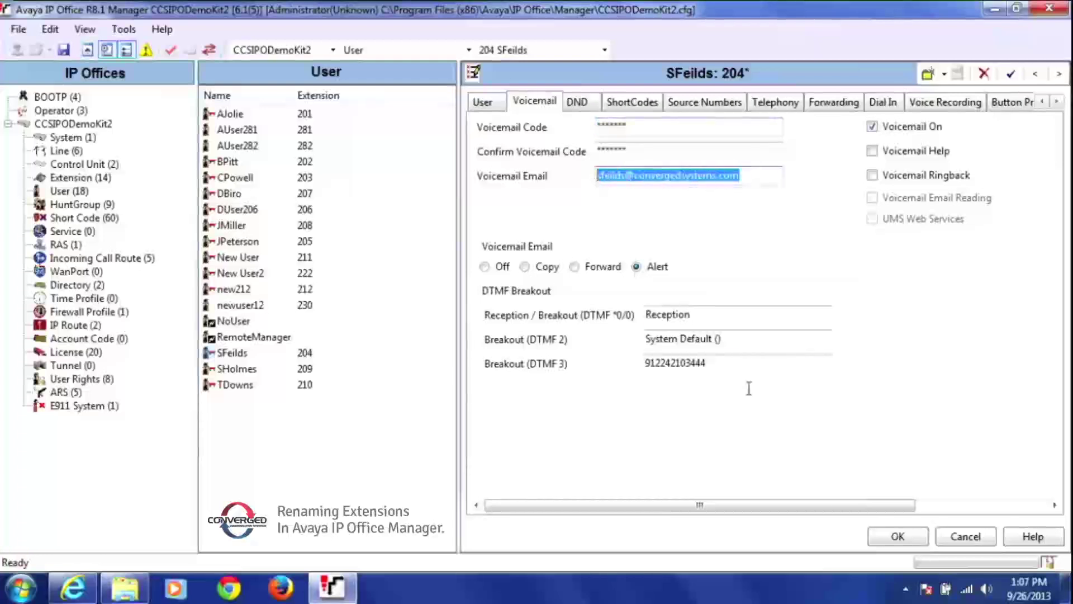
{"action": "left_click", "coordinate": [898, 536]}
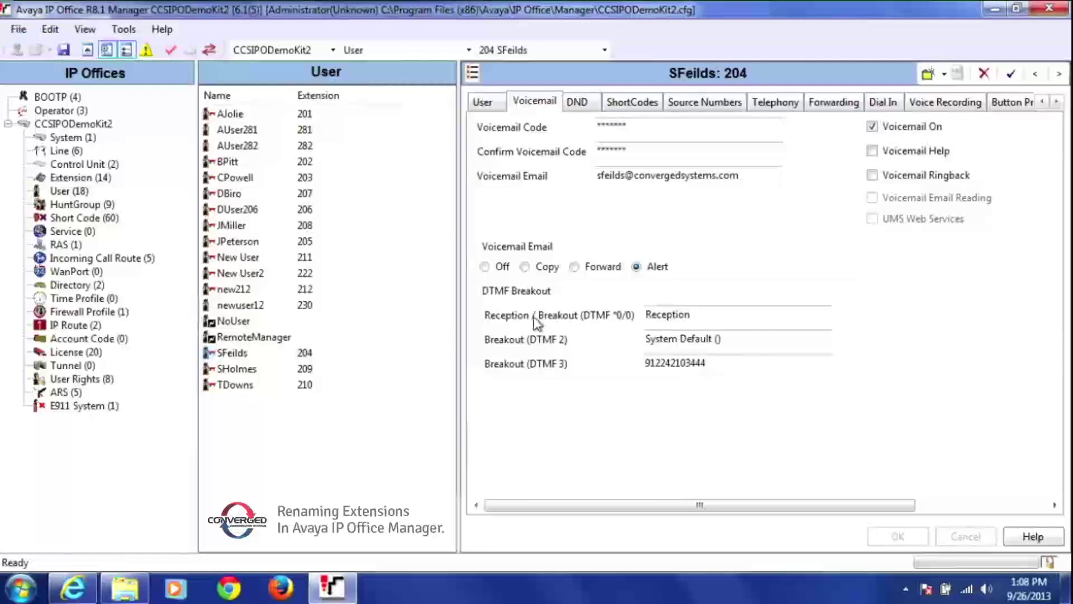
{"action": "left_click", "coordinate": [495, 113]}
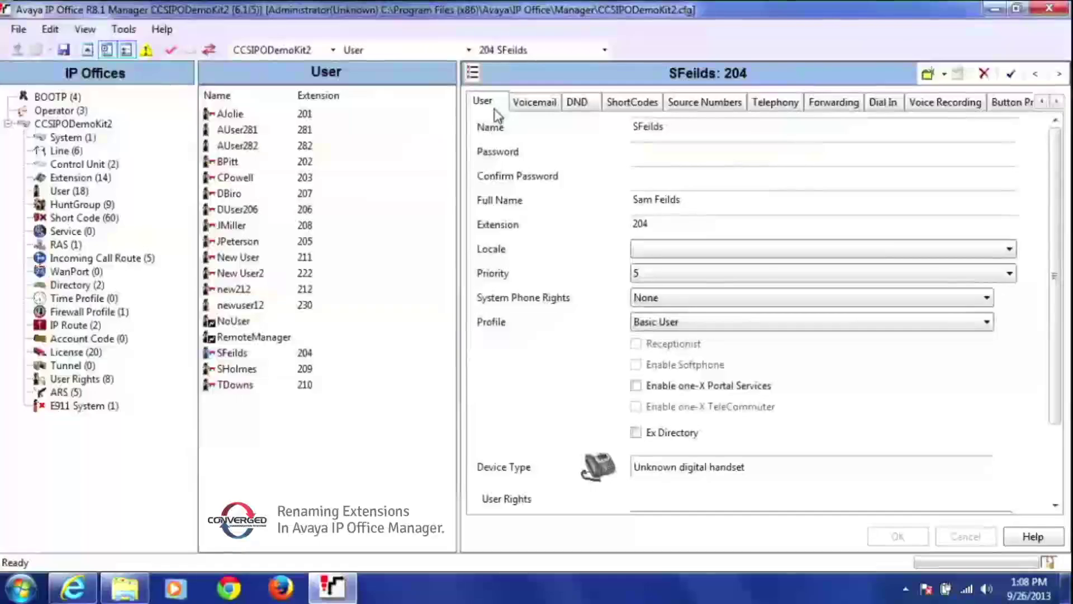